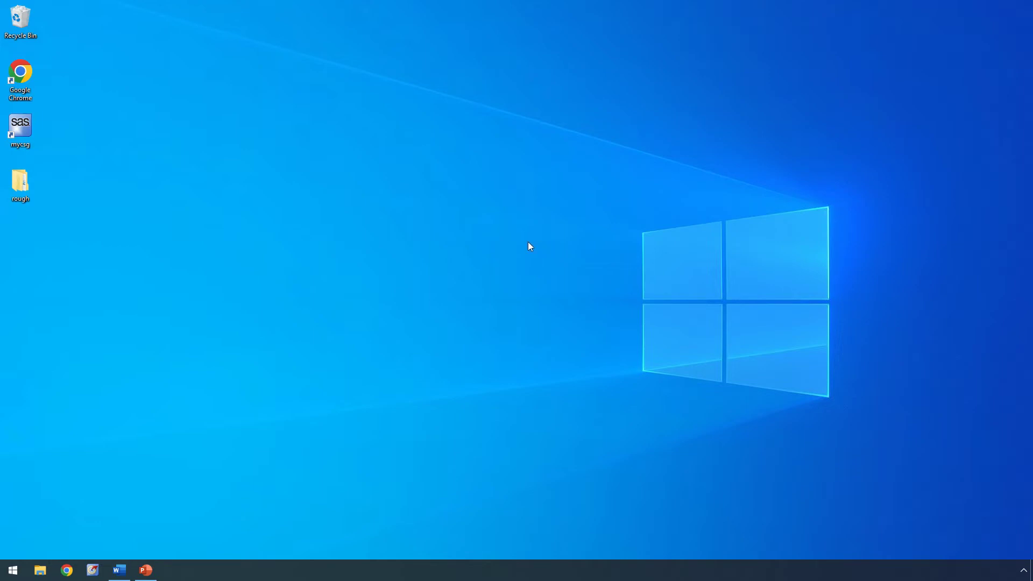
# Download the 'KMF file for keyboard abbreviations' from mycsg.in Resources and show it in its folder.
pyautogui.doubleClick(26, 78)
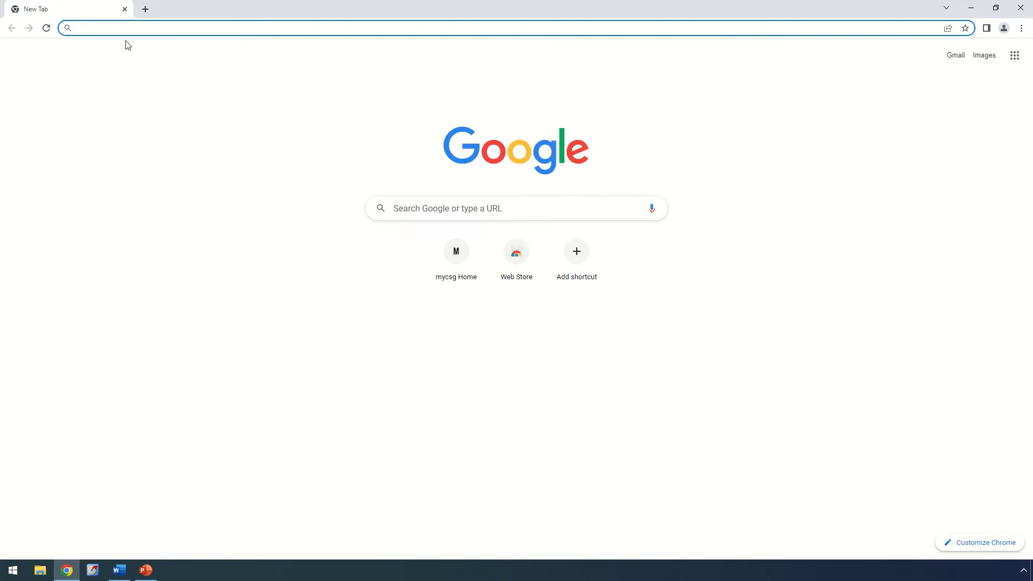
pyautogui.write('myc')
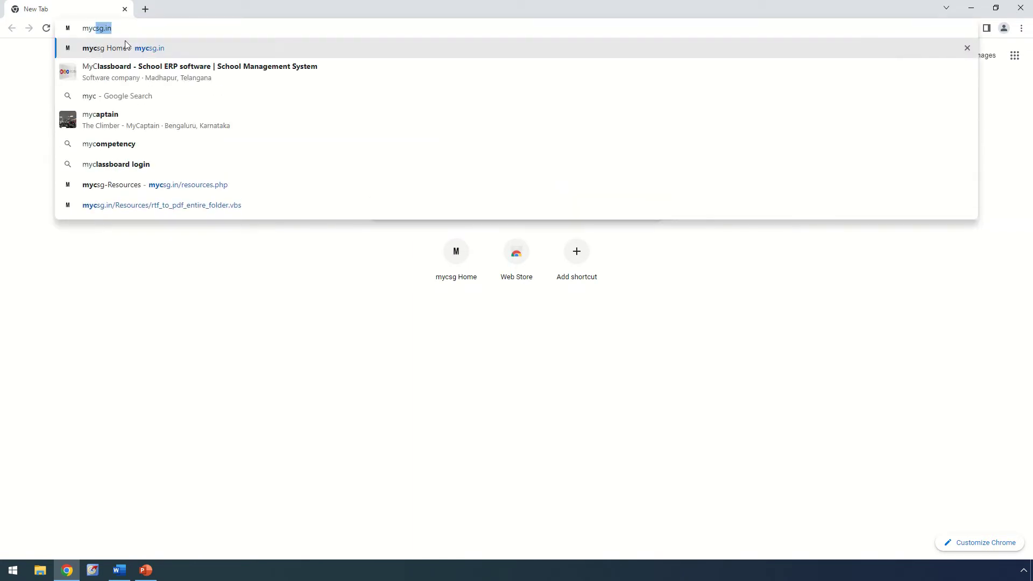
pyautogui.press('Return')
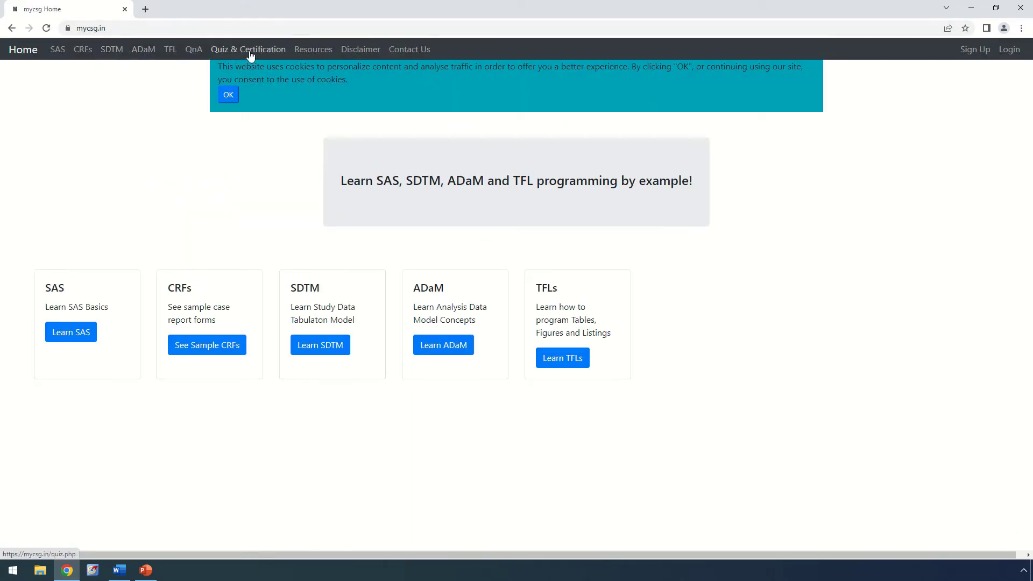
pyautogui.click(312, 50)
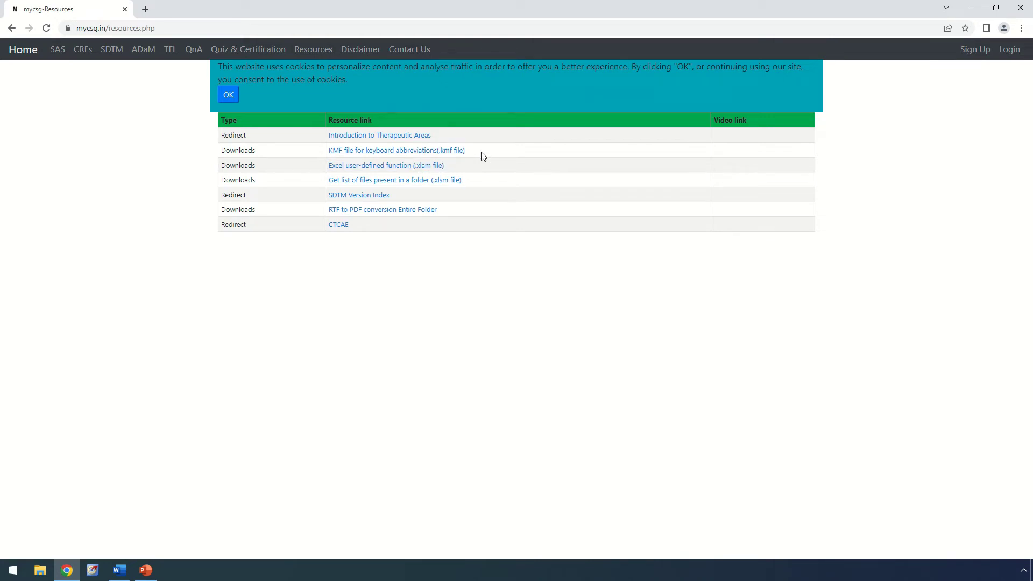
pyautogui.click(382, 153)
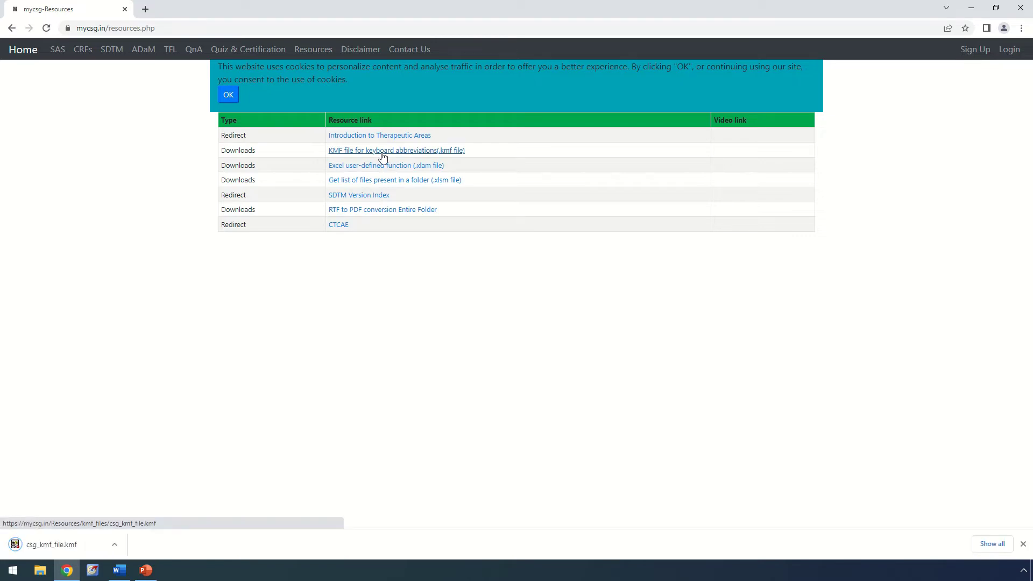
pyautogui.click(115, 544)
pyautogui.click(146, 507)
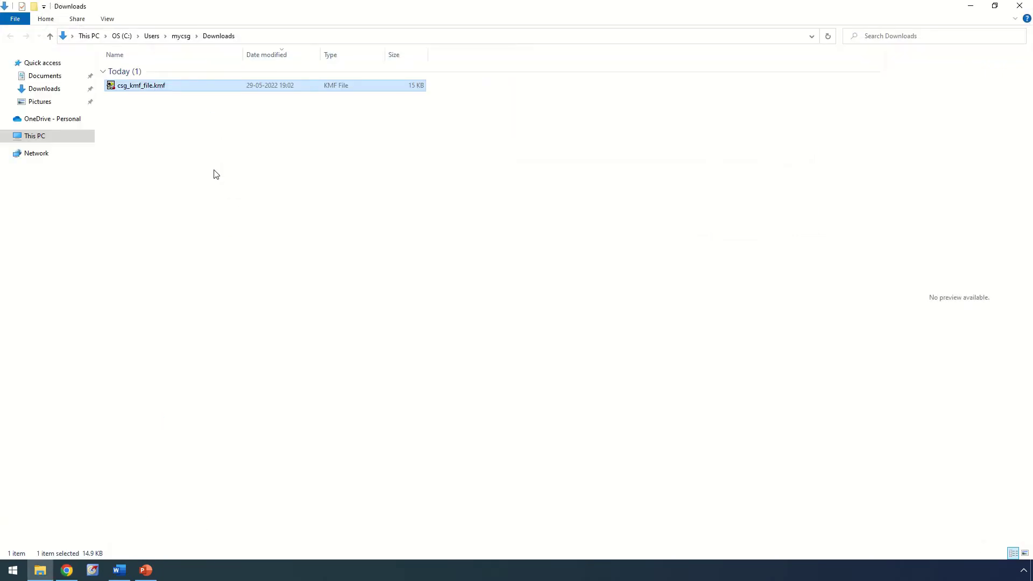
# Copy the Downloads folder path from File Explorer and launch SAS Enterprise Guide.
pyautogui.click(251, 37)
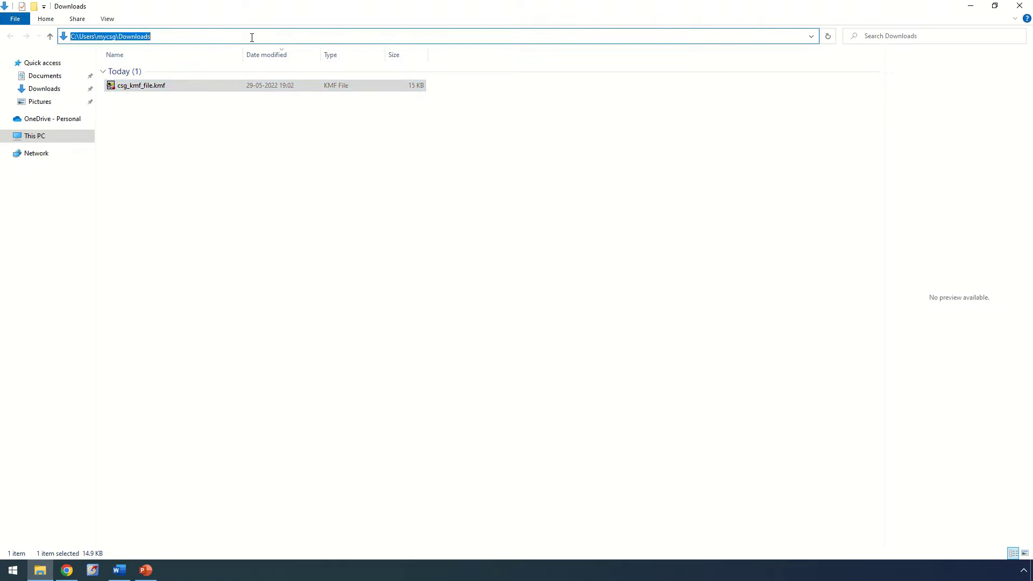
pyautogui.click(348, 290)
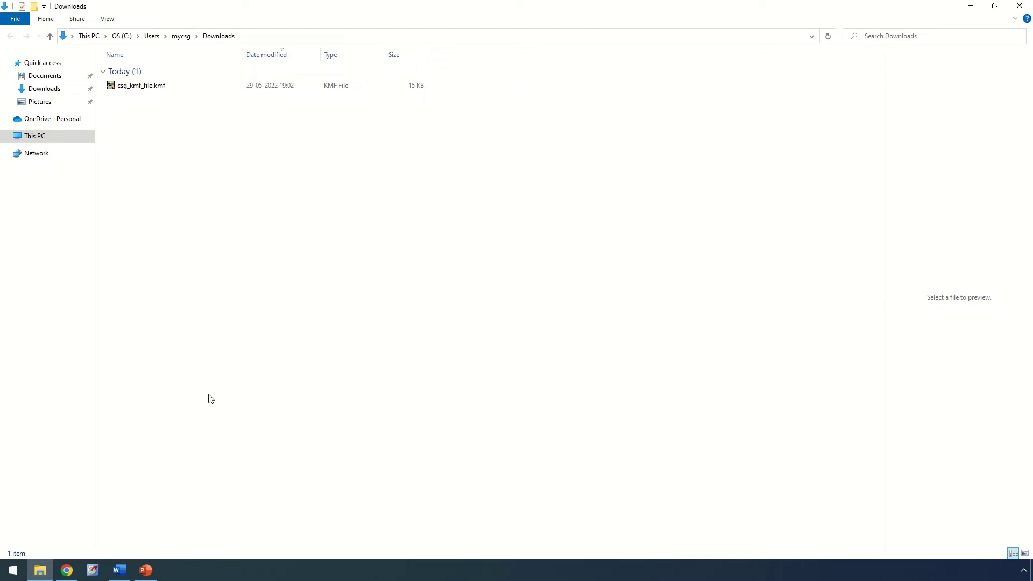
pyautogui.click(92, 572)
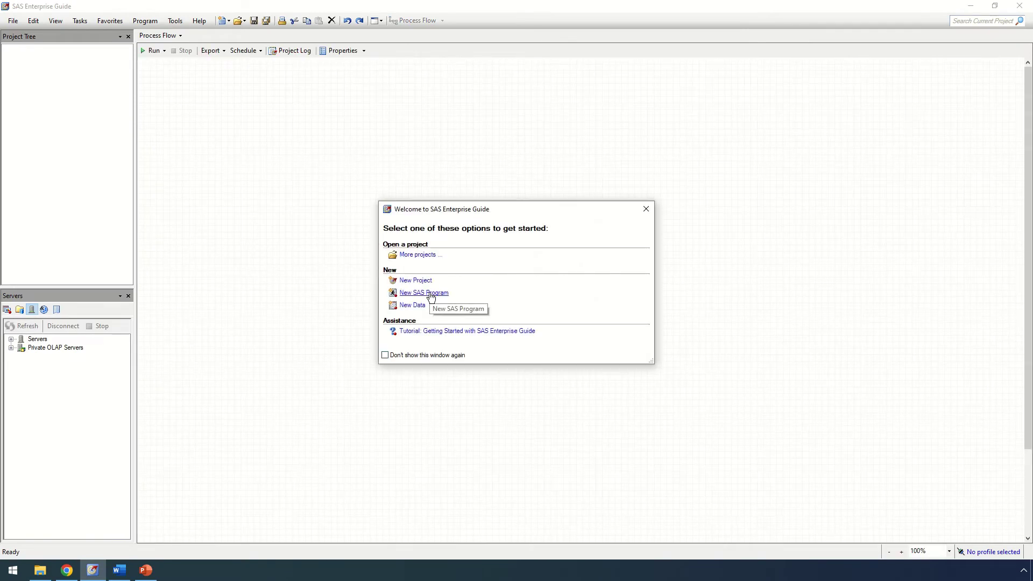
# Create a new SAS program and open the Keyboard Macros manager under Program > Editor Macros.
pyautogui.click(424, 293)
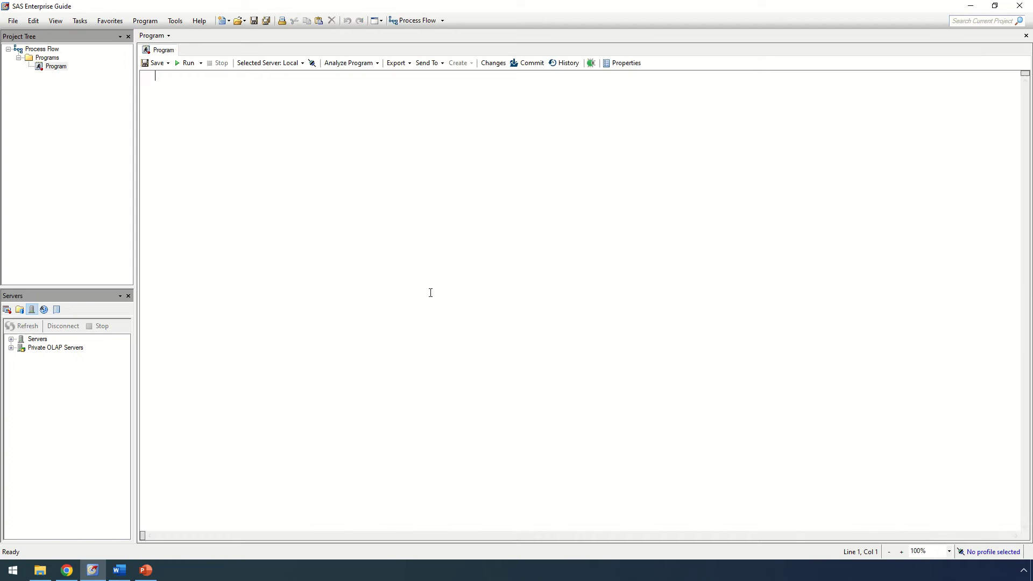
pyautogui.click(146, 21)
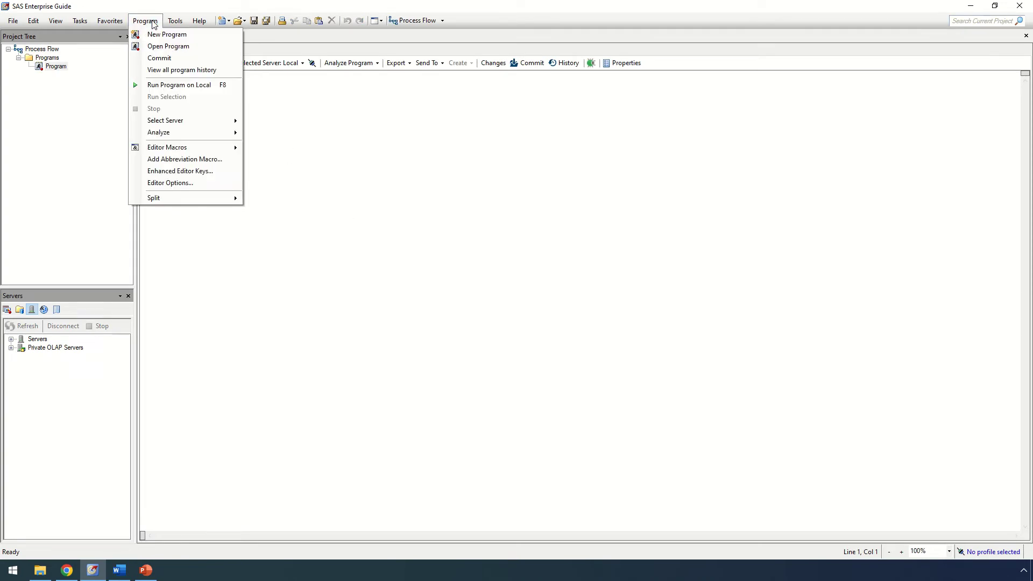
pyautogui.moveTo(167, 148)
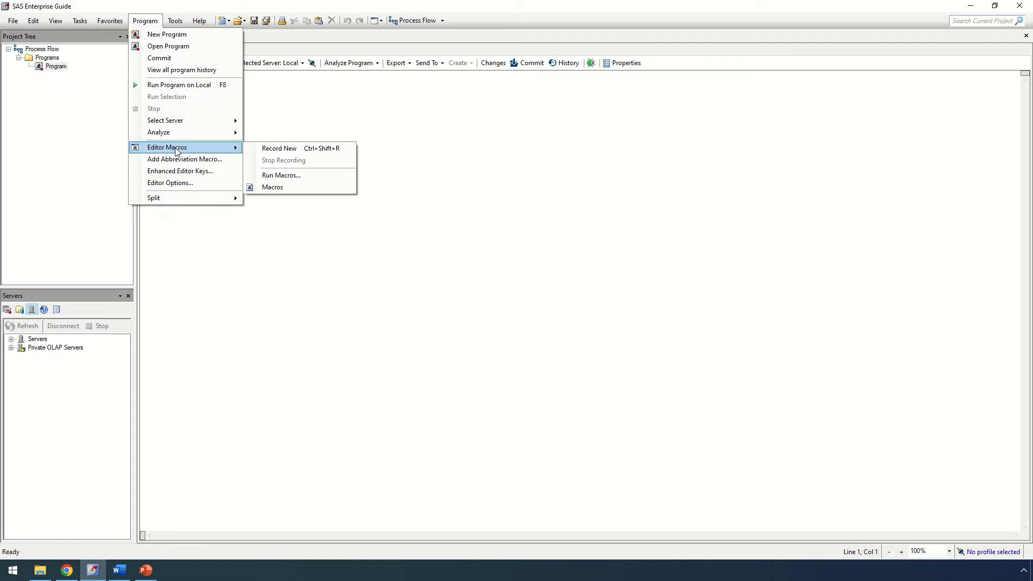
pyautogui.click(284, 186)
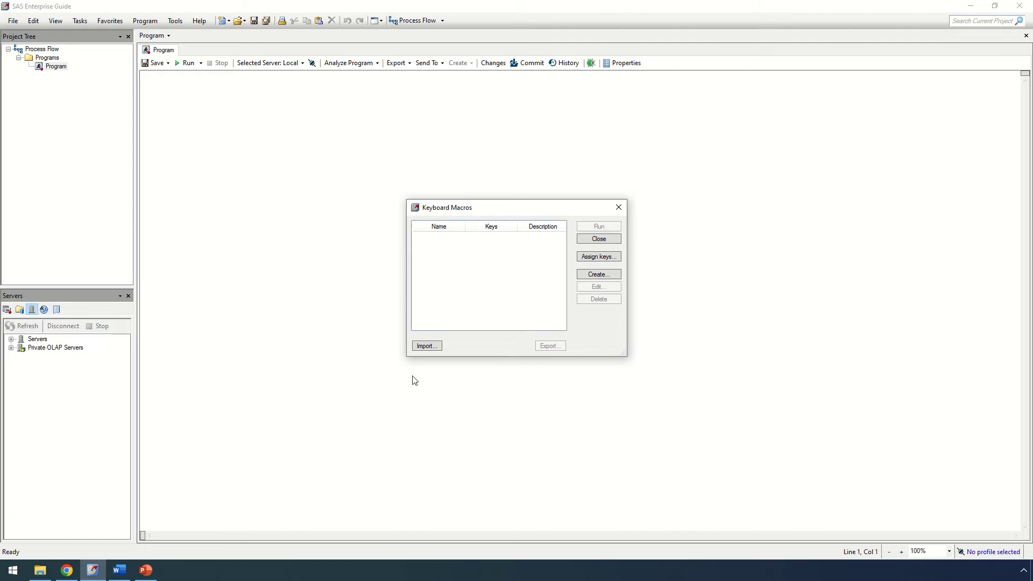
pyautogui.click(428, 345)
# Import keyboard macros from csg_kmf_file.kmf using the pasted Downloads folder path.
pyautogui.click(427, 347)
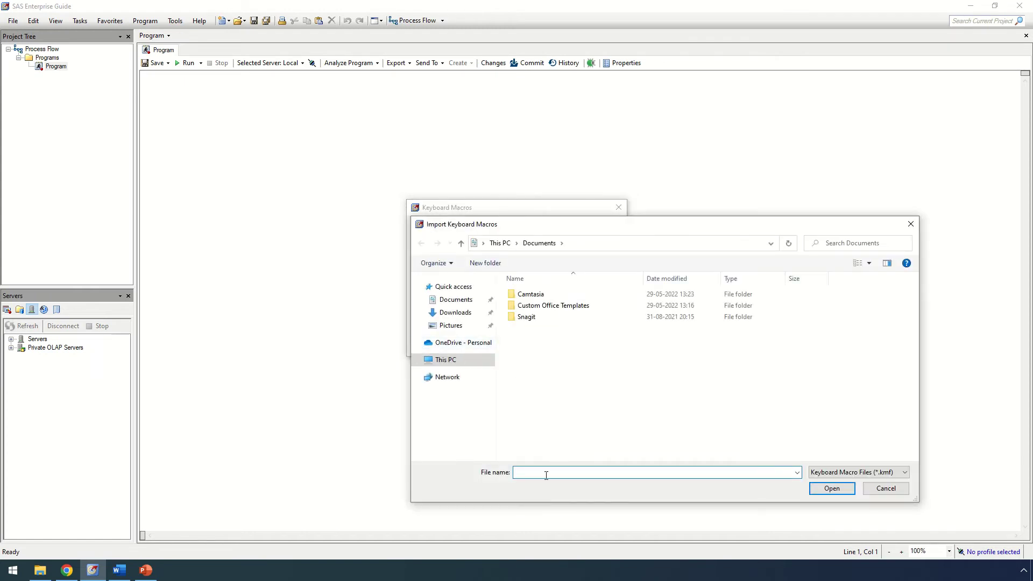
pyautogui.write('C:\\Users\\mycsg\\Downloads')
pyautogui.click(829, 489)
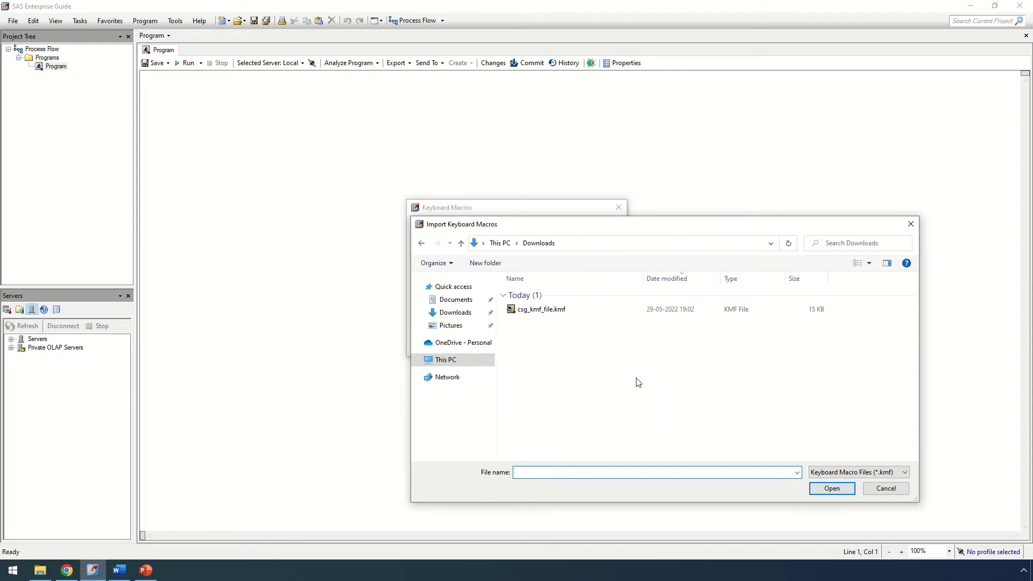
pyautogui.click(561, 310)
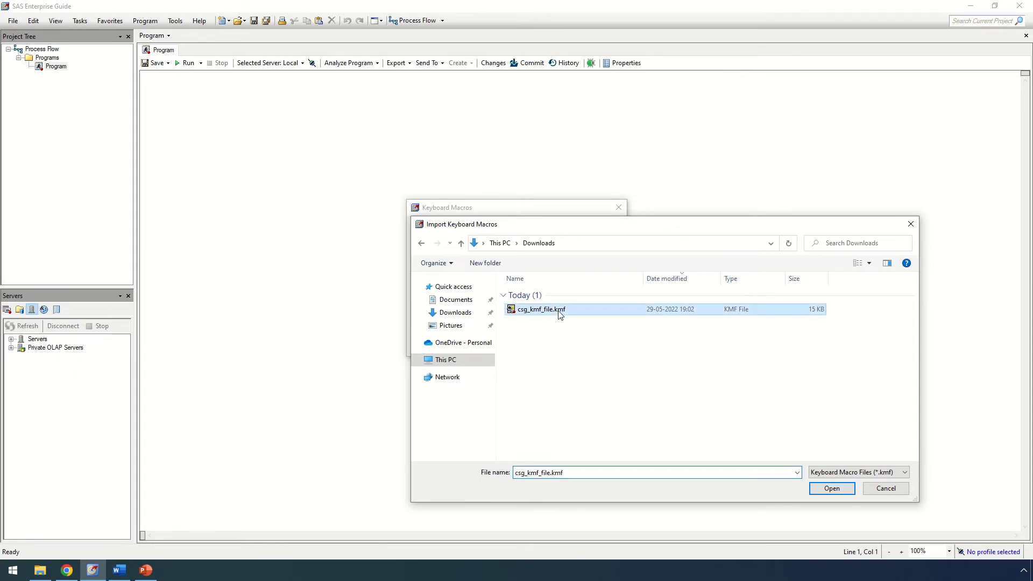
# Finish importing the abbreviation macros and close the Keyboard Macros window.
pyautogui.click(831, 489)
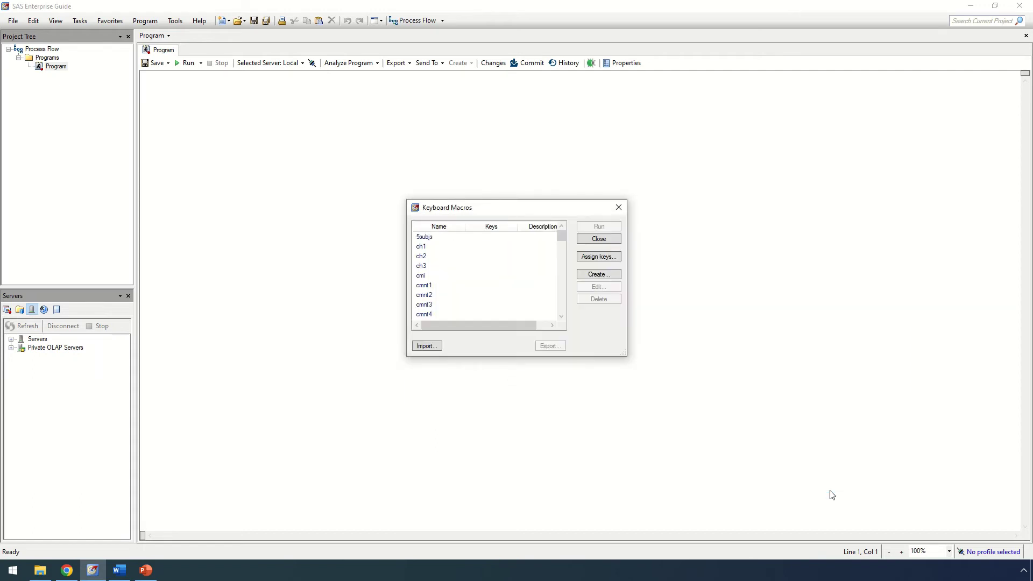
pyautogui.scroll(-3, 449, 250)
pyautogui.scroll(-3, 449, 250)
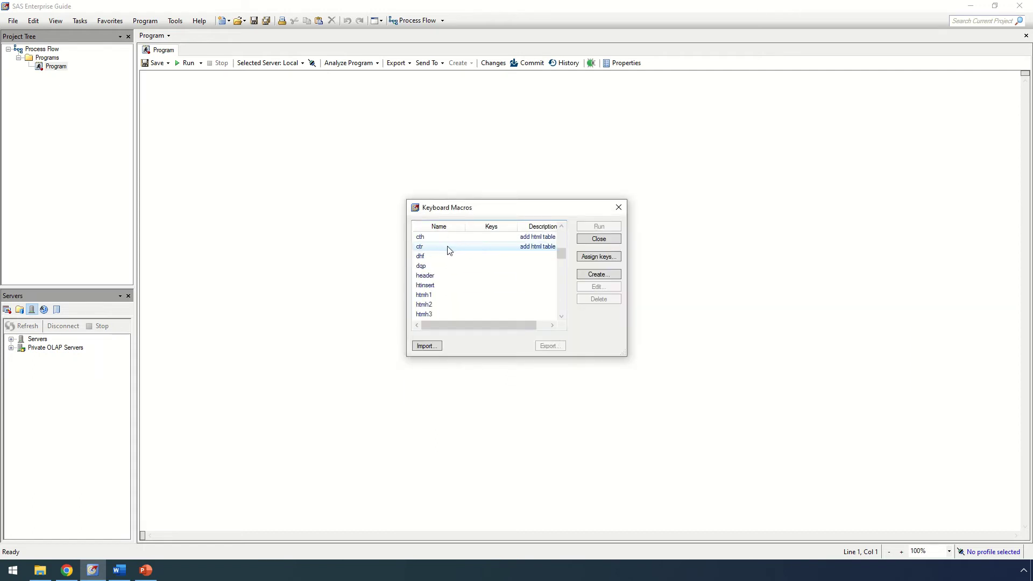
pyautogui.scroll(-3, 448, 251)
pyautogui.scroll(-3, 439, 253)
pyautogui.scroll(-3, 439, 254)
pyautogui.scroll(-3, 439, 253)
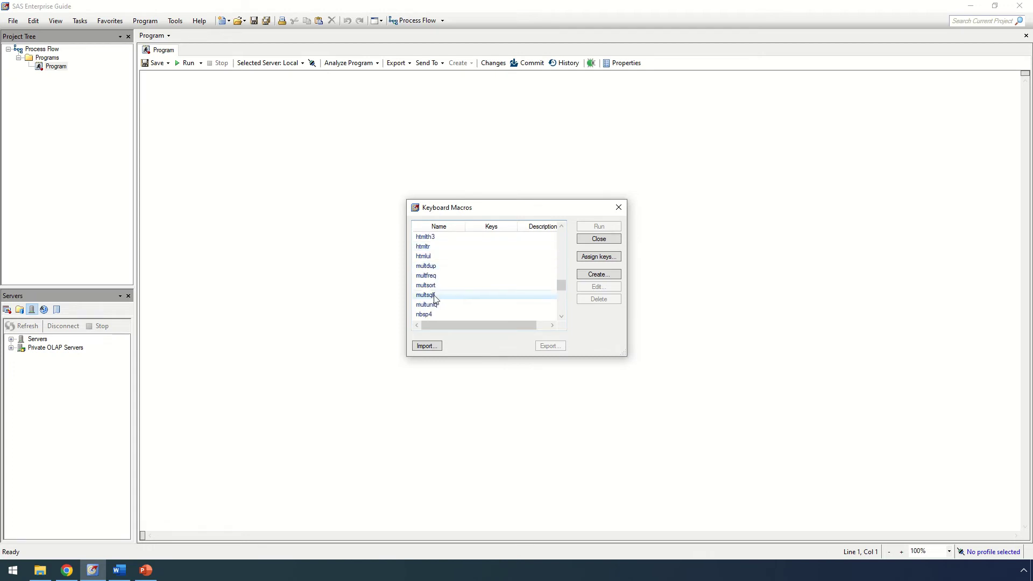
pyautogui.scroll(-3, 446, 268)
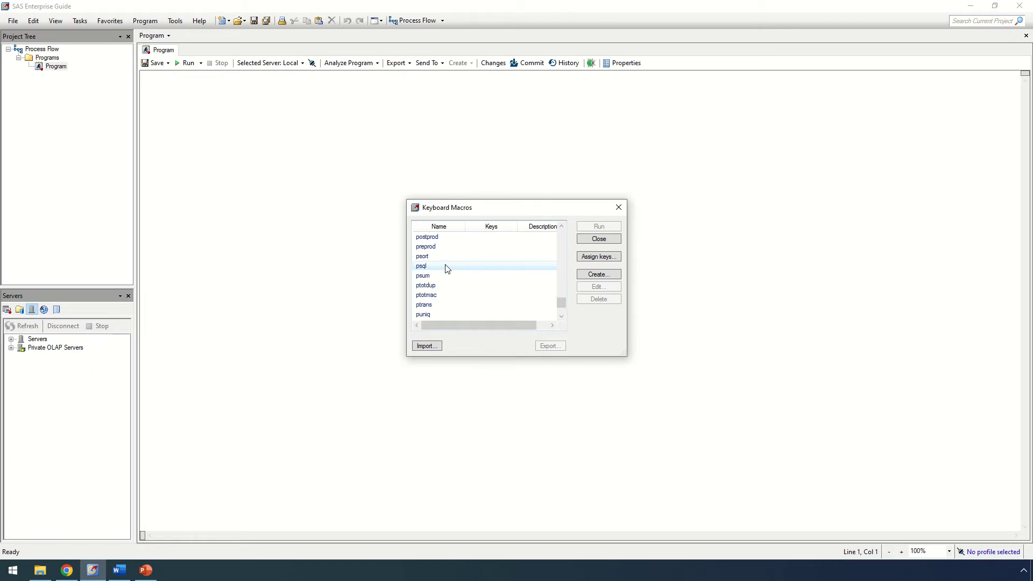
pyautogui.click(600, 241)
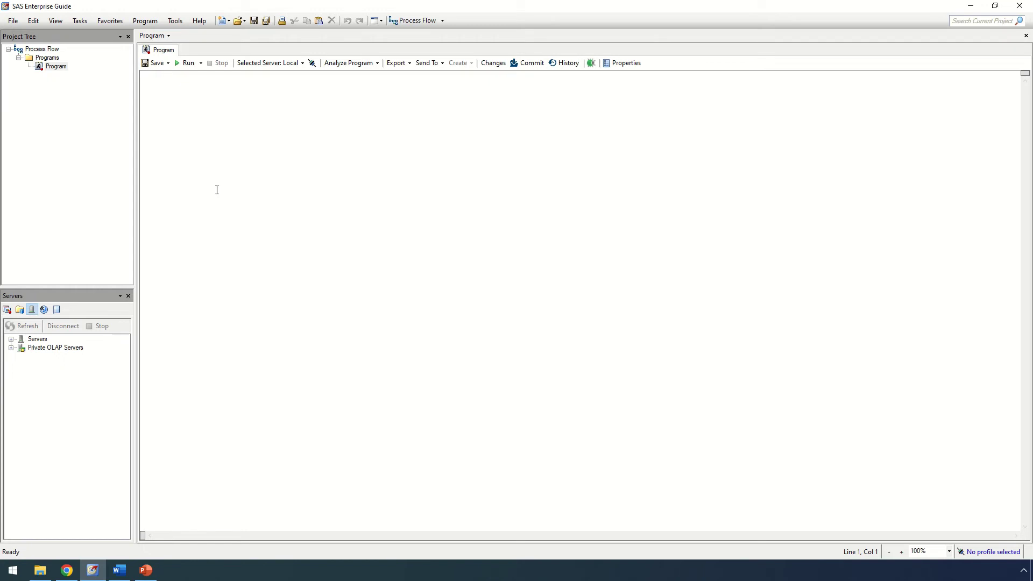
# Expand the pfreq abbreviation on a new line into the proc freq tables template.
pyautogui.press('Return')
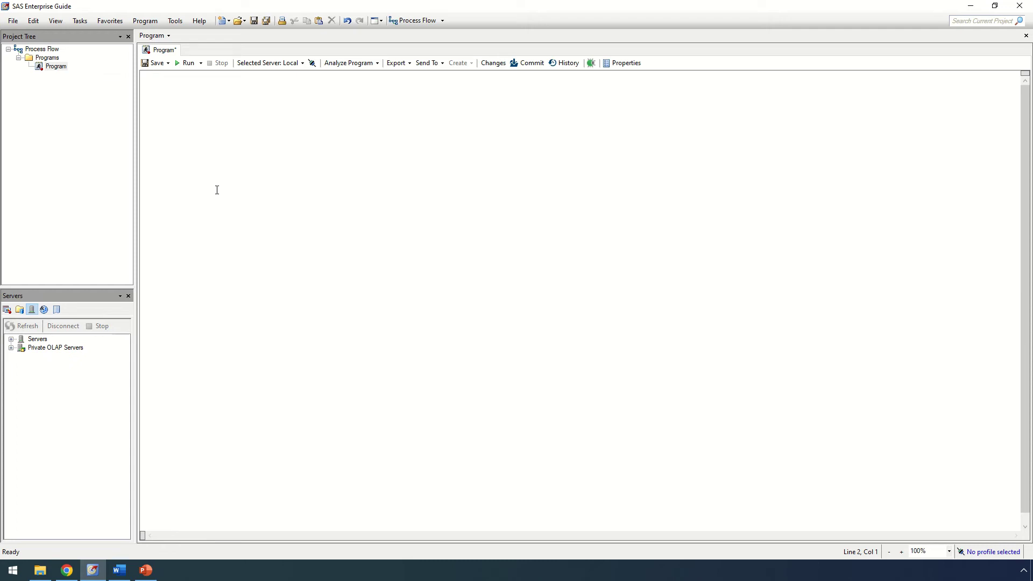
pyautogui.write('pfreq')
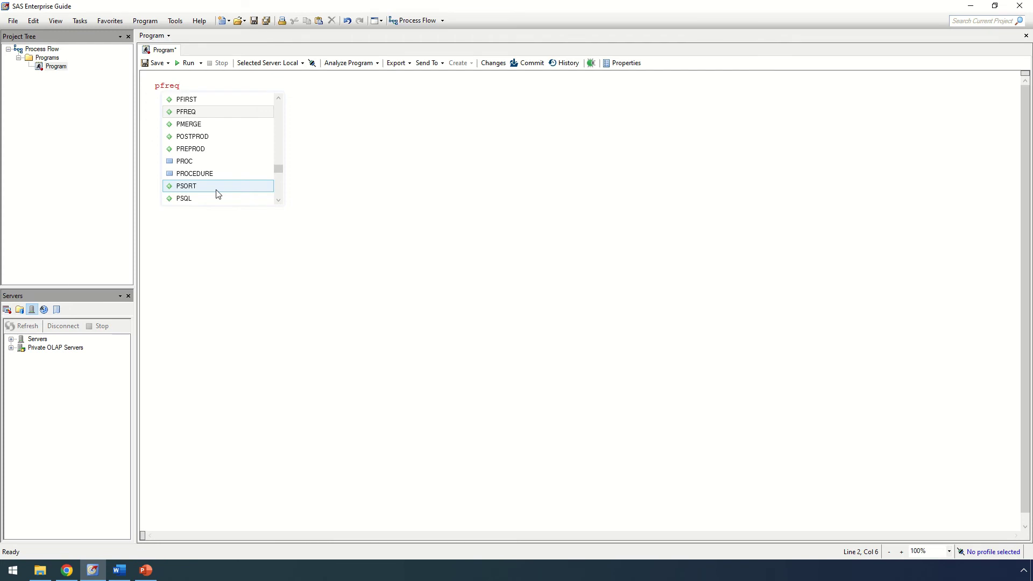
pyautogui.press('Return')
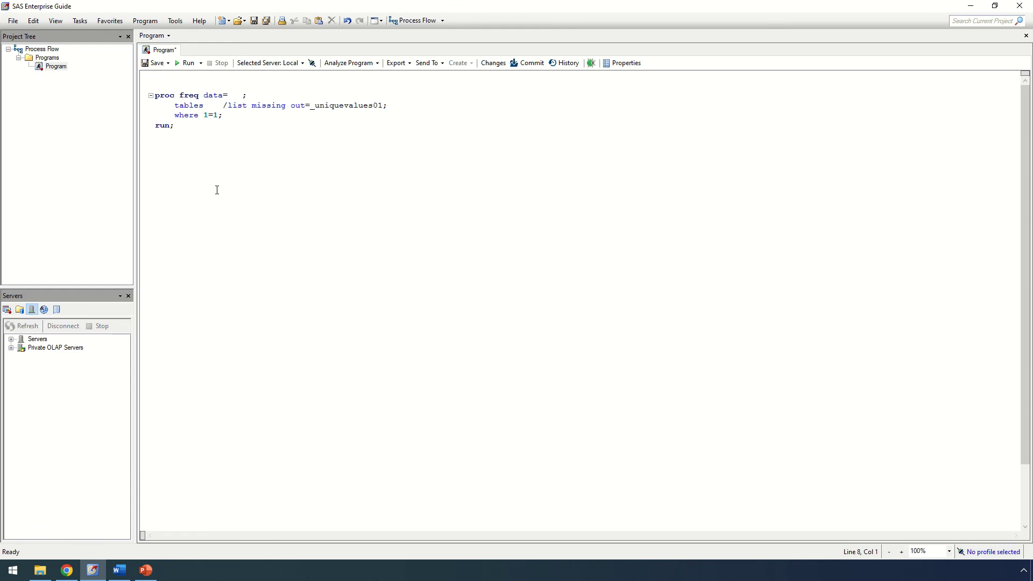
pyautogui.write('psum')
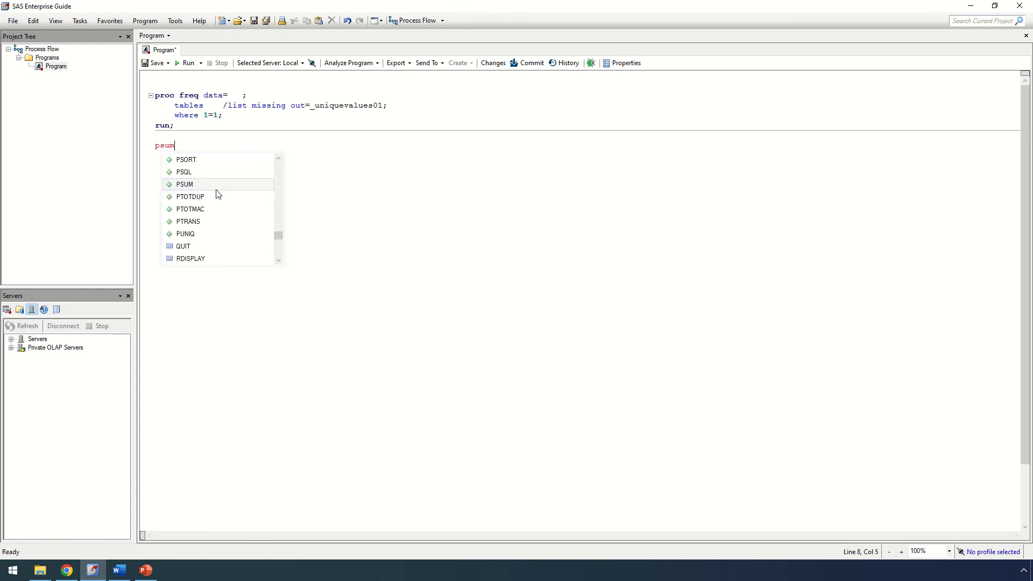
# Expand psum, psql and pmerge on successive lines into proc summary, proc sql and merge templates.
pyautogui.press('Return')
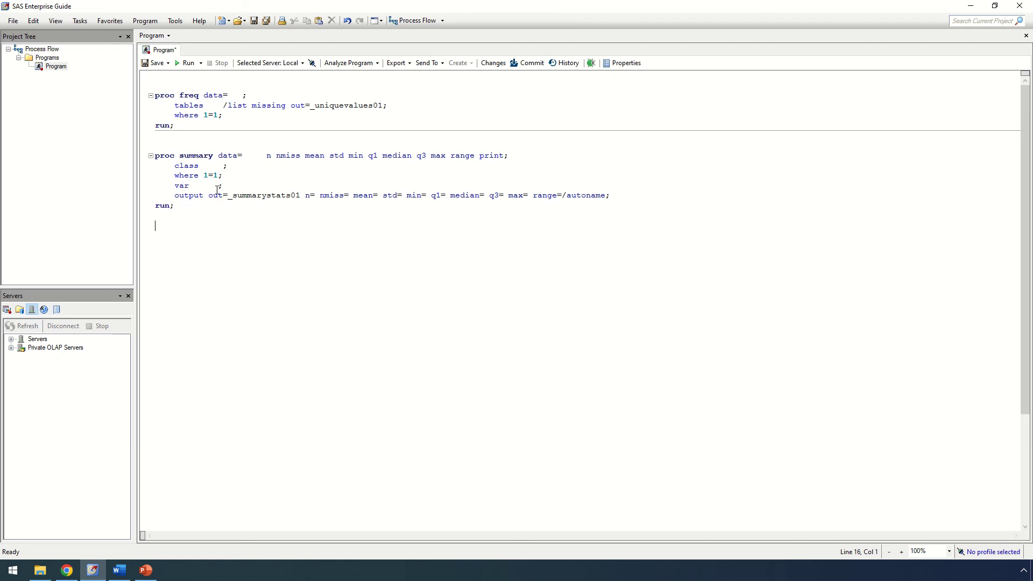
pyautogui.press('Return')
pyautogui.press('Return')
pyautogui.write('psql')
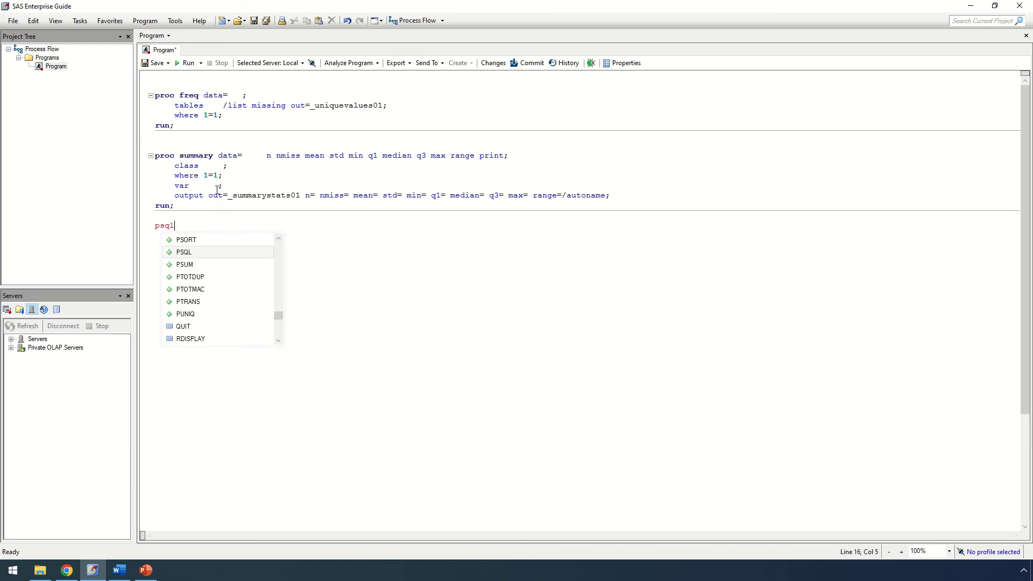
pyautogui.press('Return')
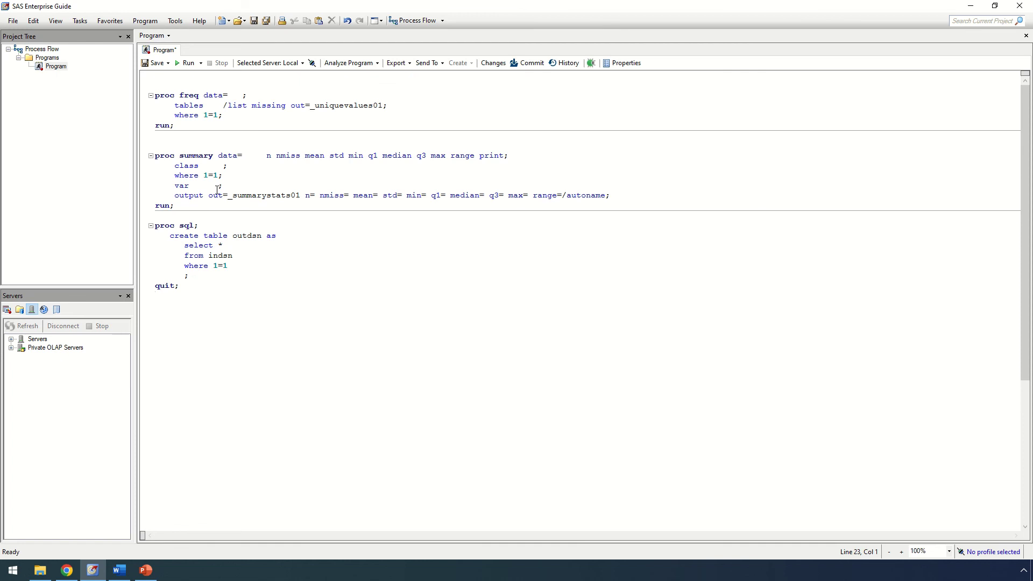
pyautogui.press('Return')
pyautogui.write('p')
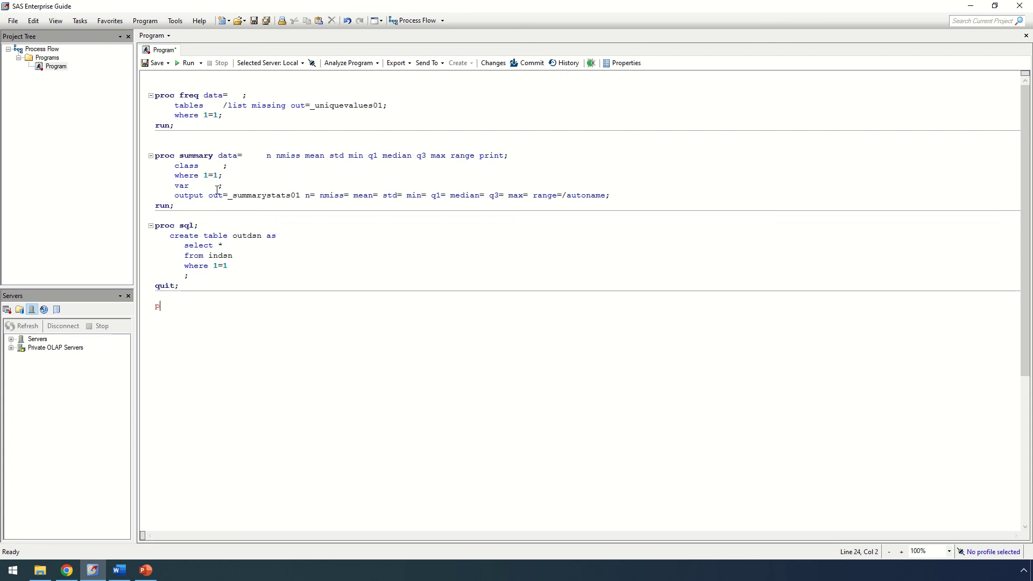
pyautogui.write('m')
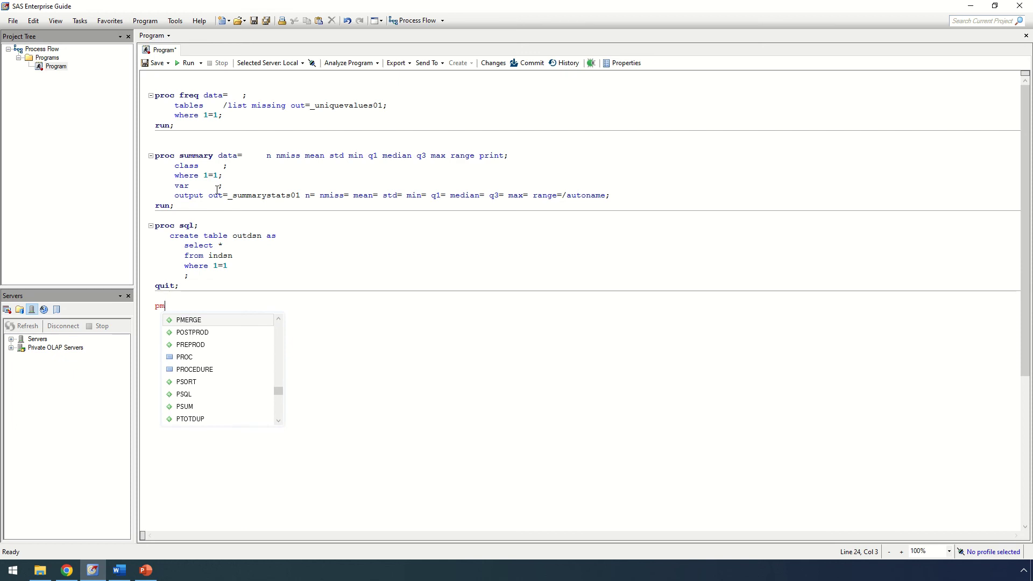
pyautogui.press('Return')
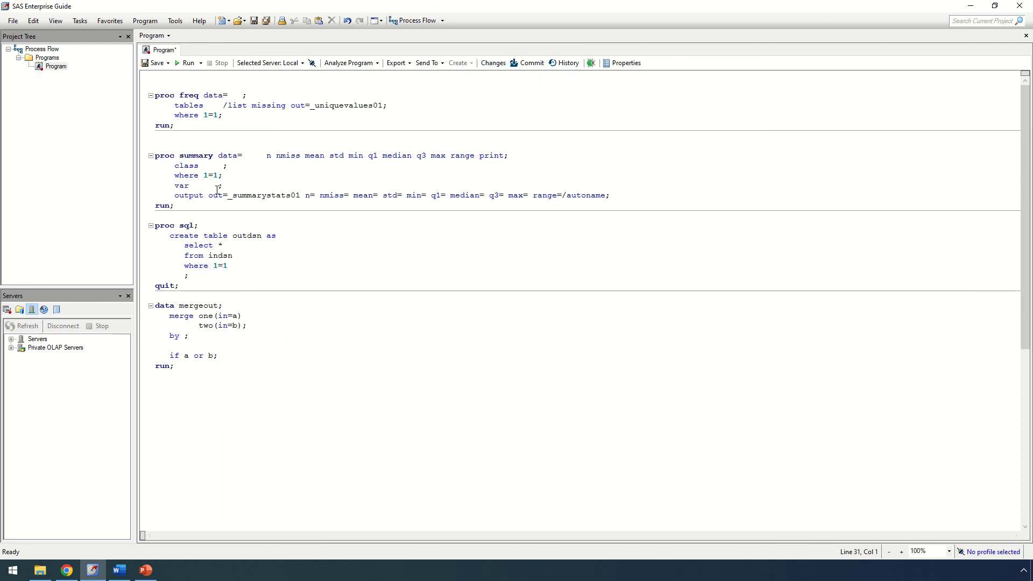